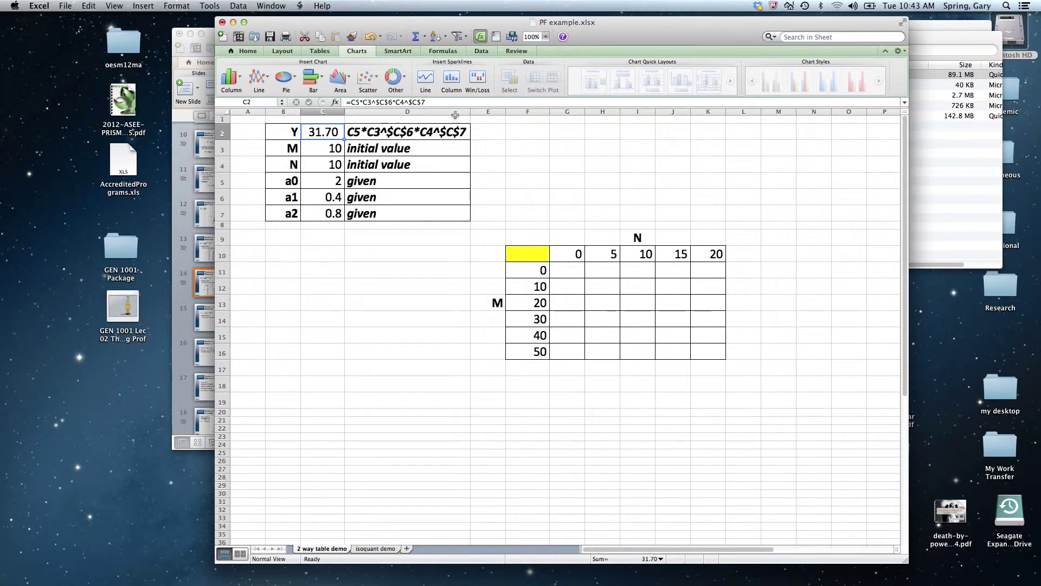
click(396, 265)
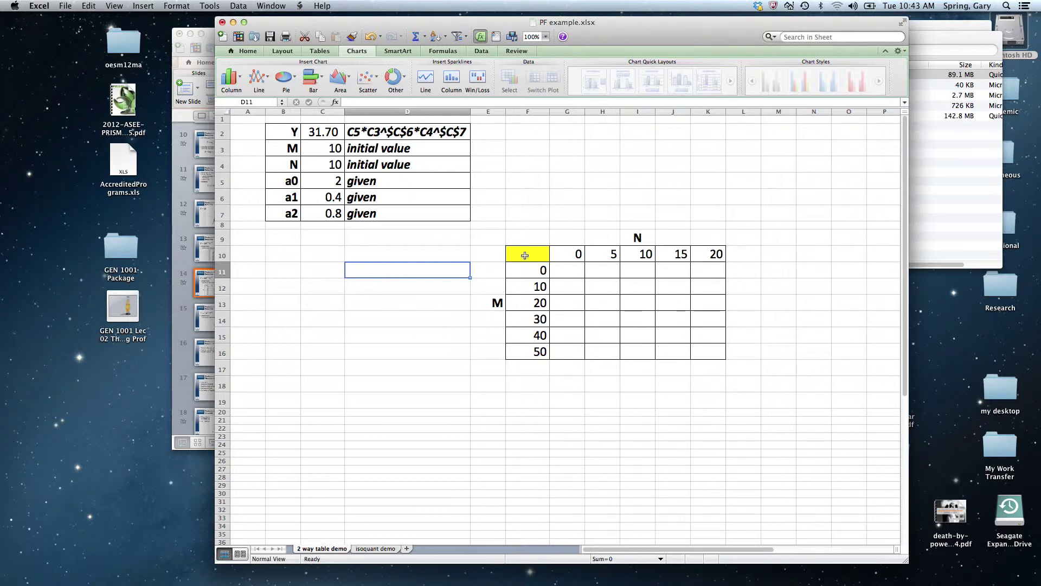
click(525, 255)
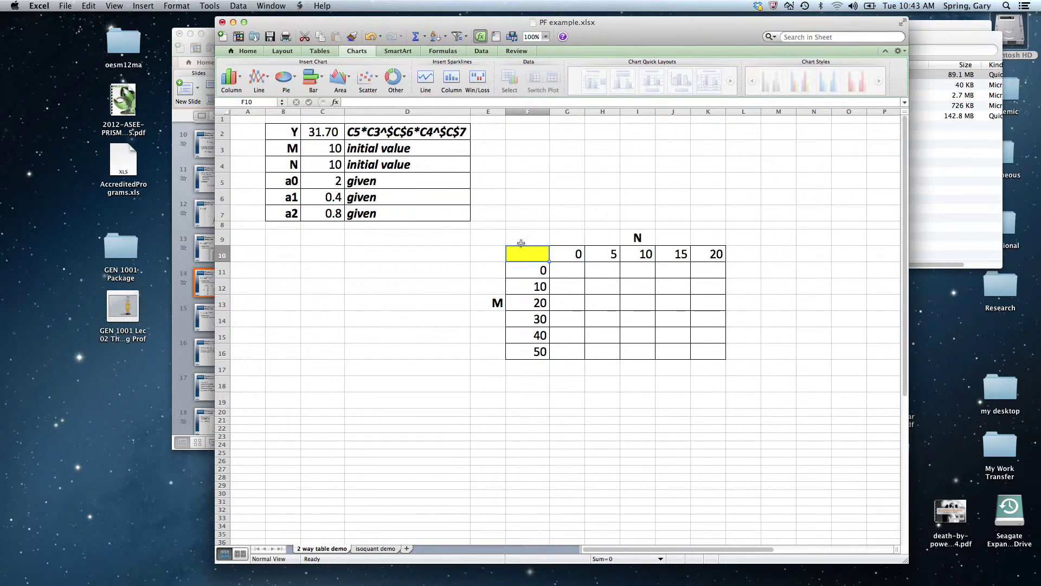
click(496, 301)
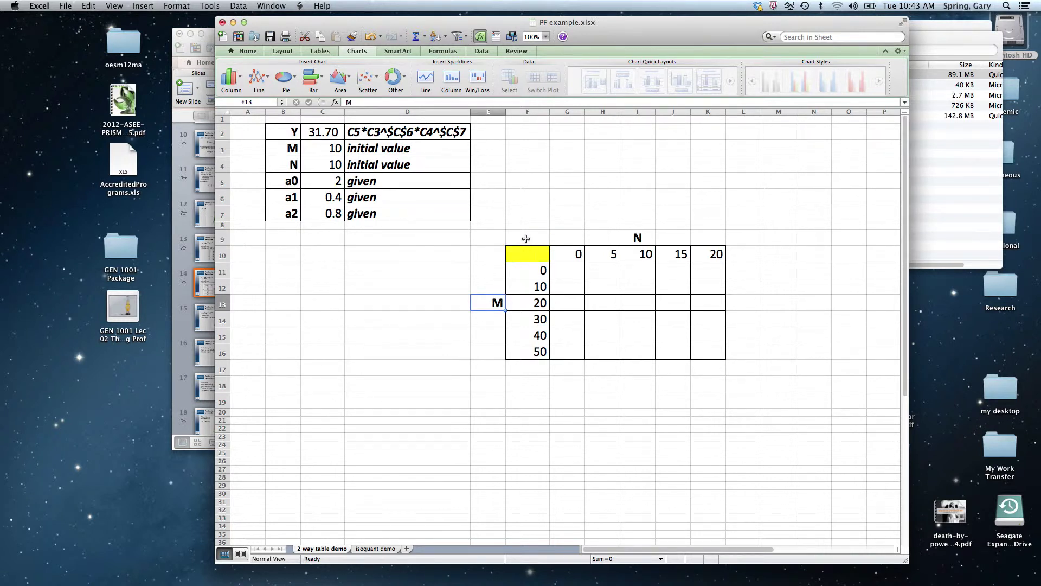
drag(501, 244, 730, 364)
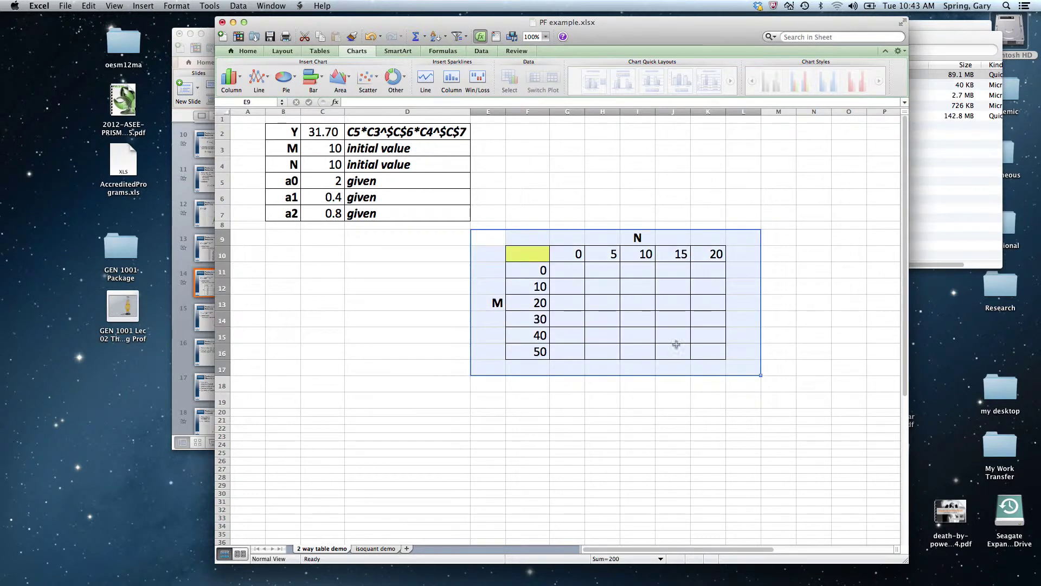
click(565, 269)
- Link the yellow corner cell F10 to the Y result with the formula =C2
click(532, 251)
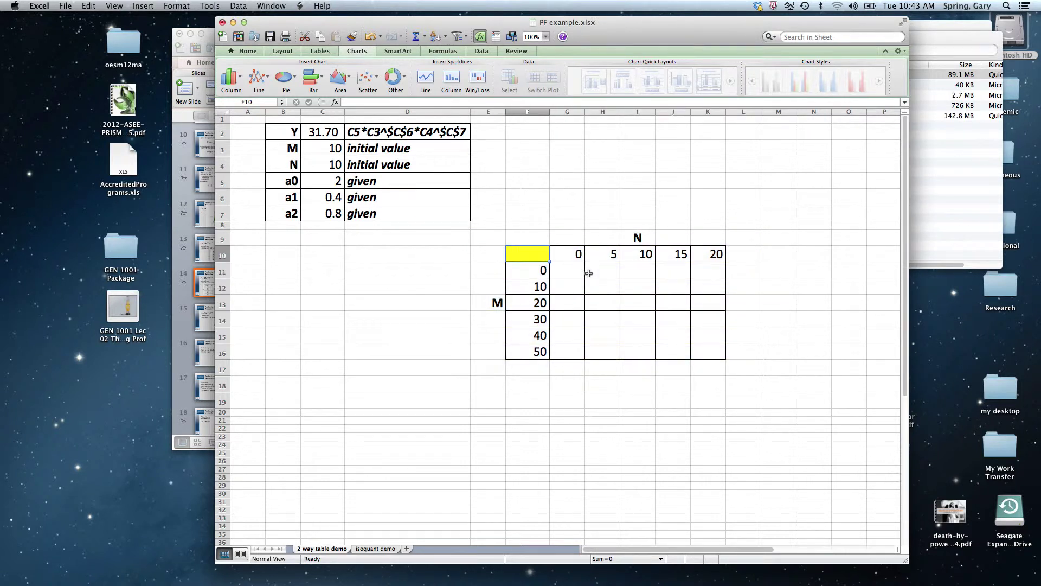
text(=)
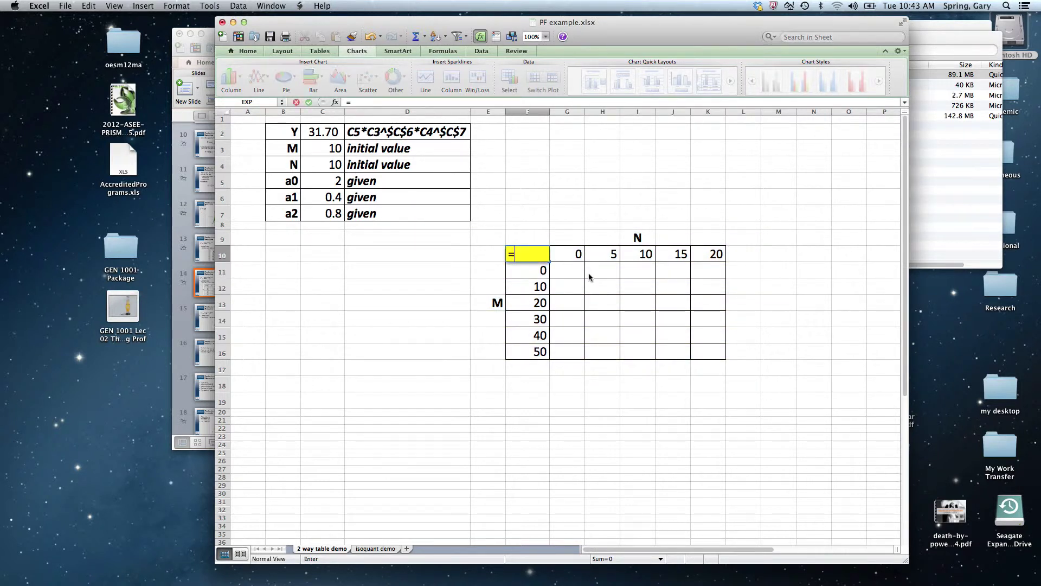
click(327, 136)
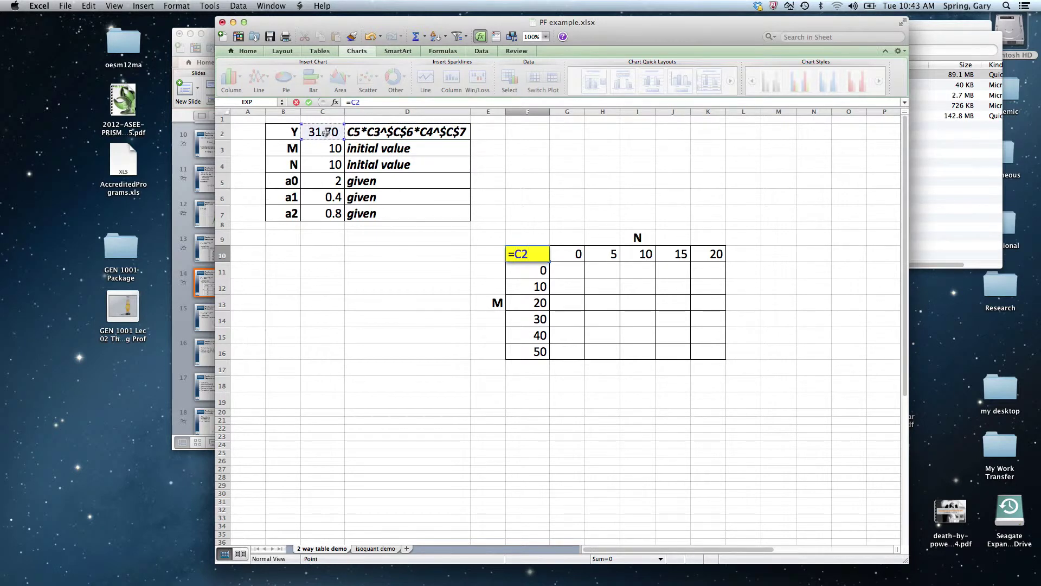
key(Return)
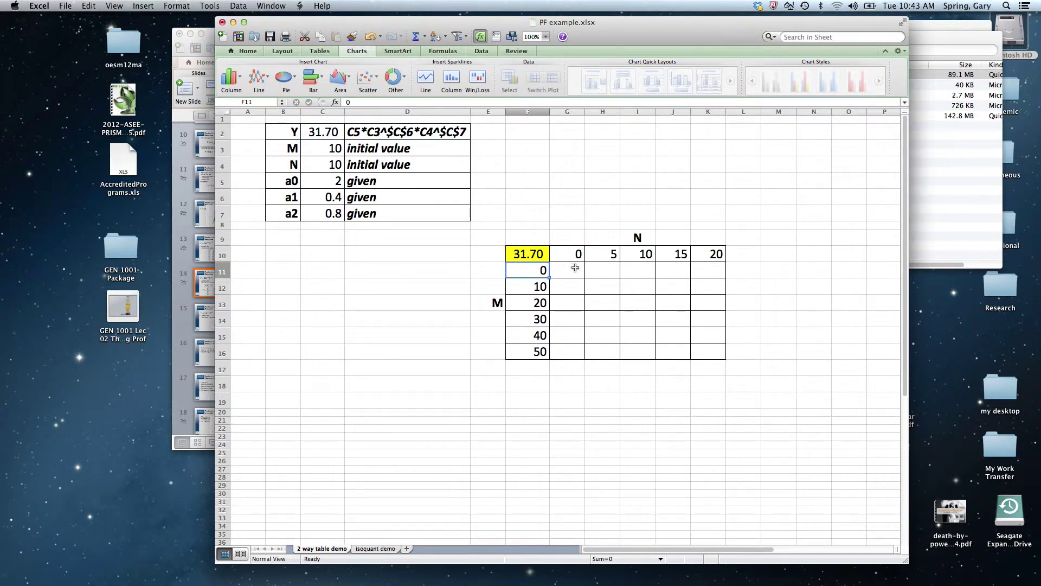
- Try to fill G11:K16 with a what-if data table using row input cell $C$4 and column input cell $C$3
drag(568, 270, 700, 352)
drag(569, 270, 705, 351)
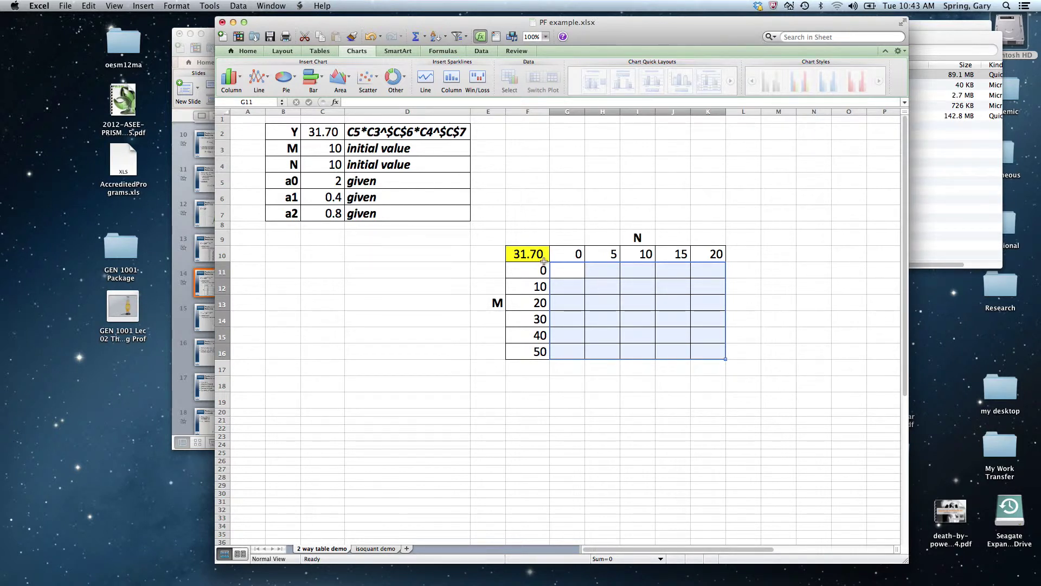
click(483, 51)
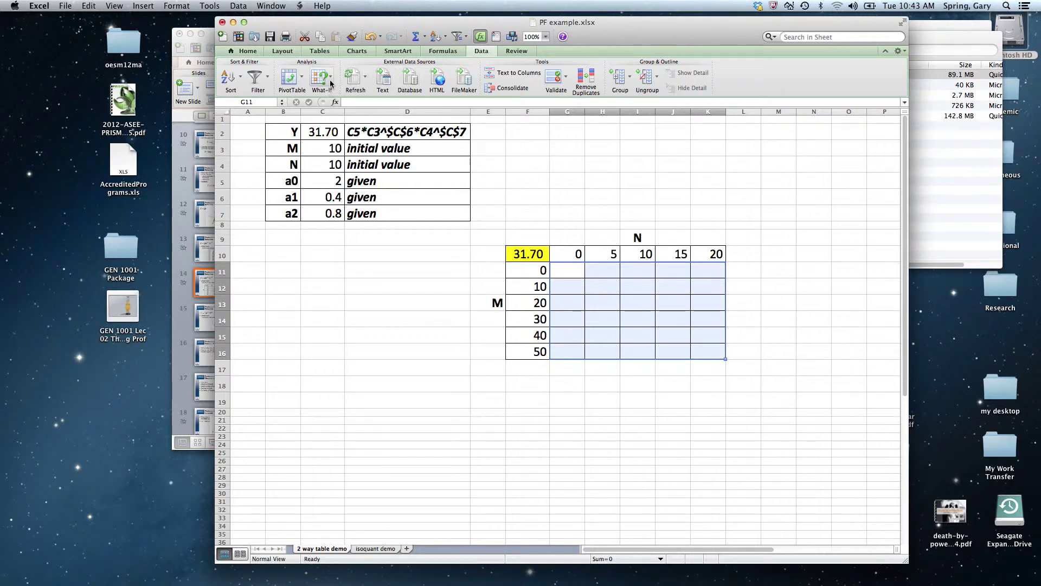
click(330, 81)
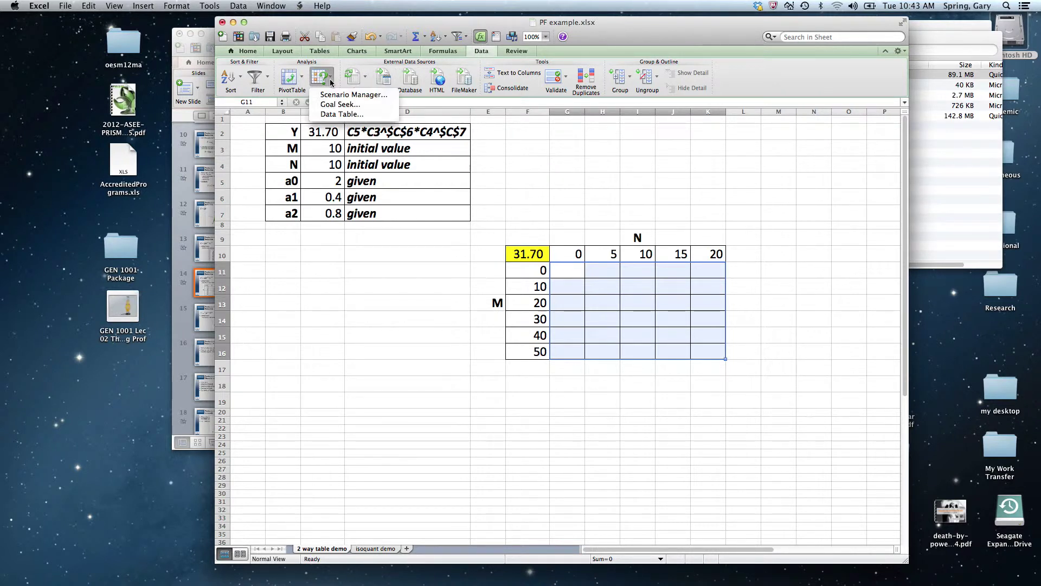
click(338, 115)
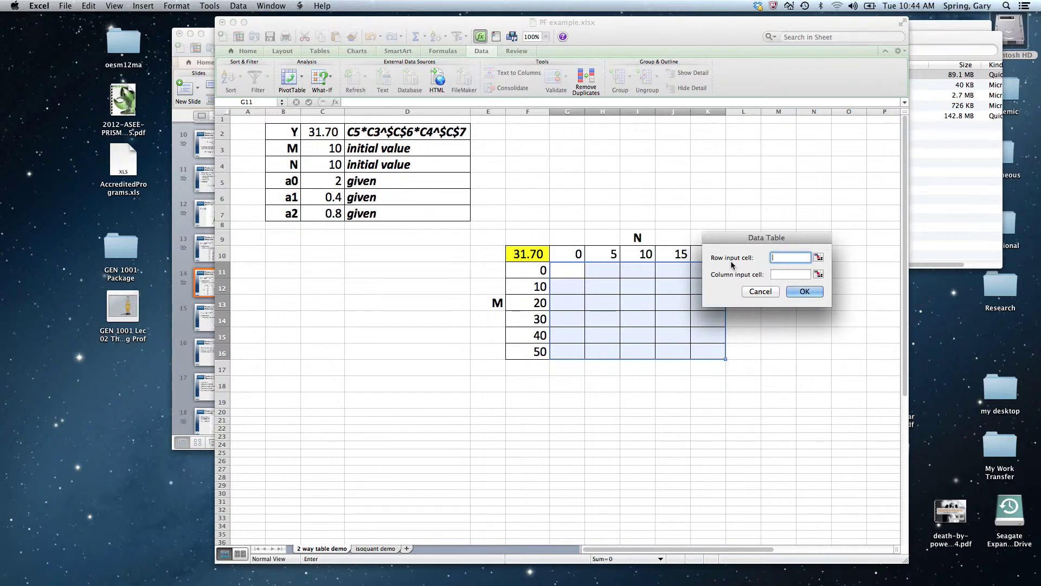
click(497, 275)
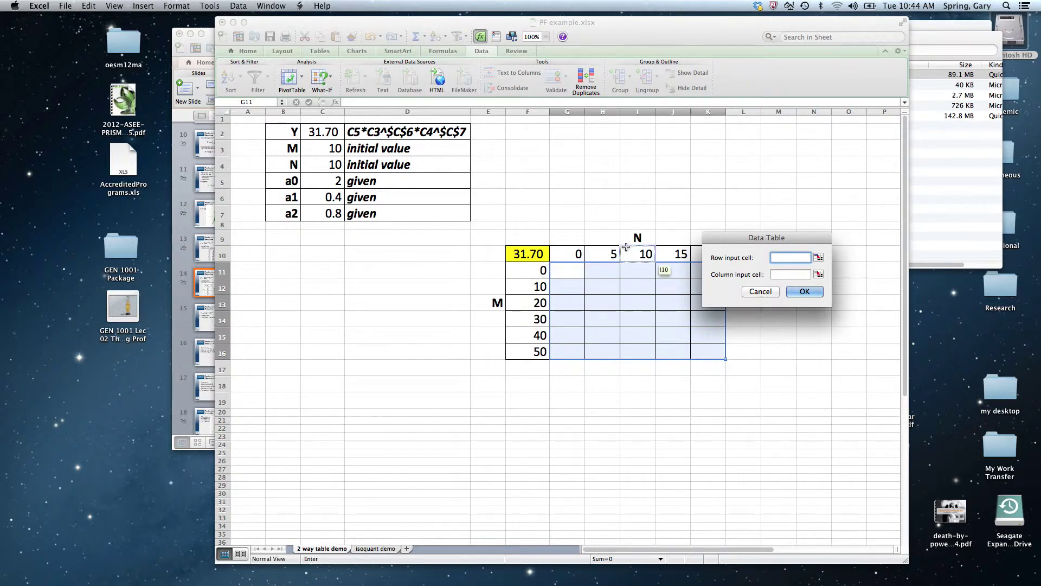
click(326, 164)
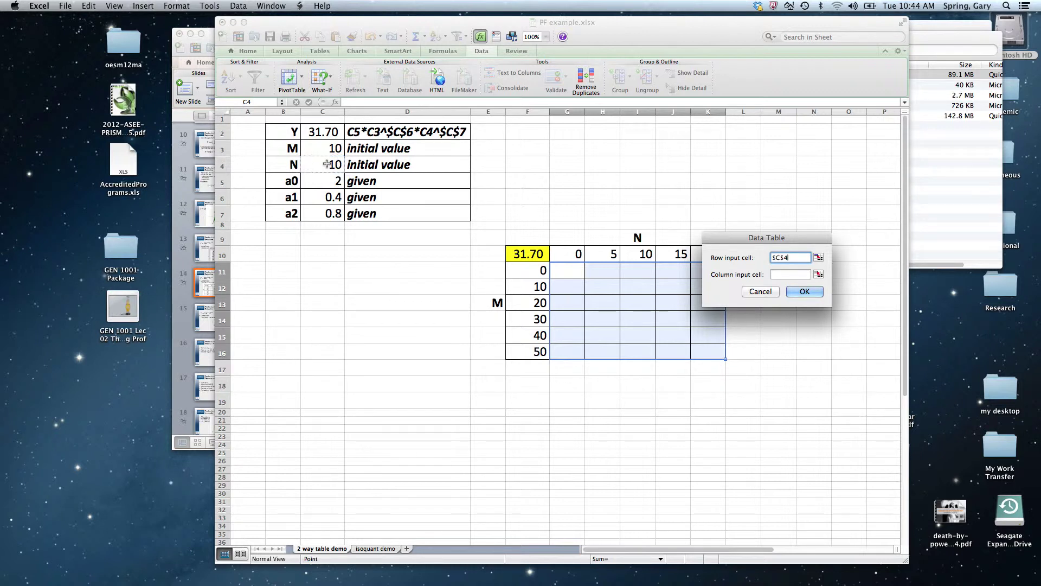
click(788, 275)
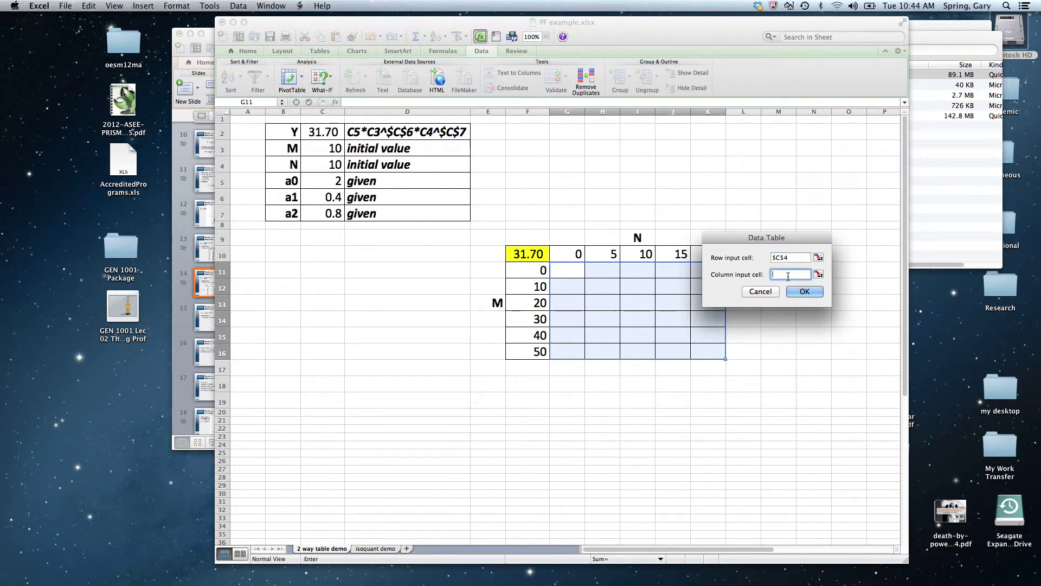
click(323, 149)
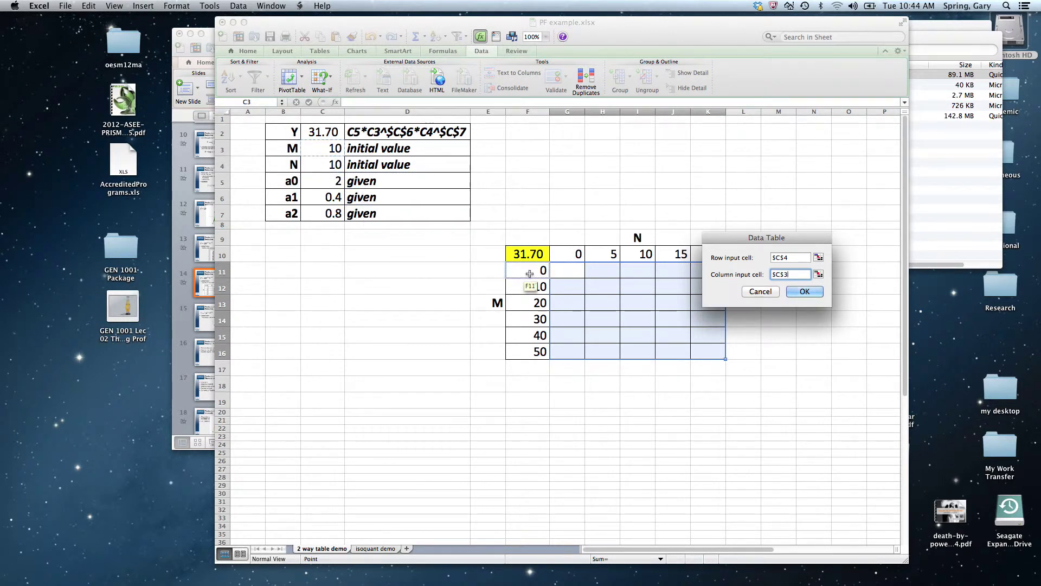
click(805, 292)
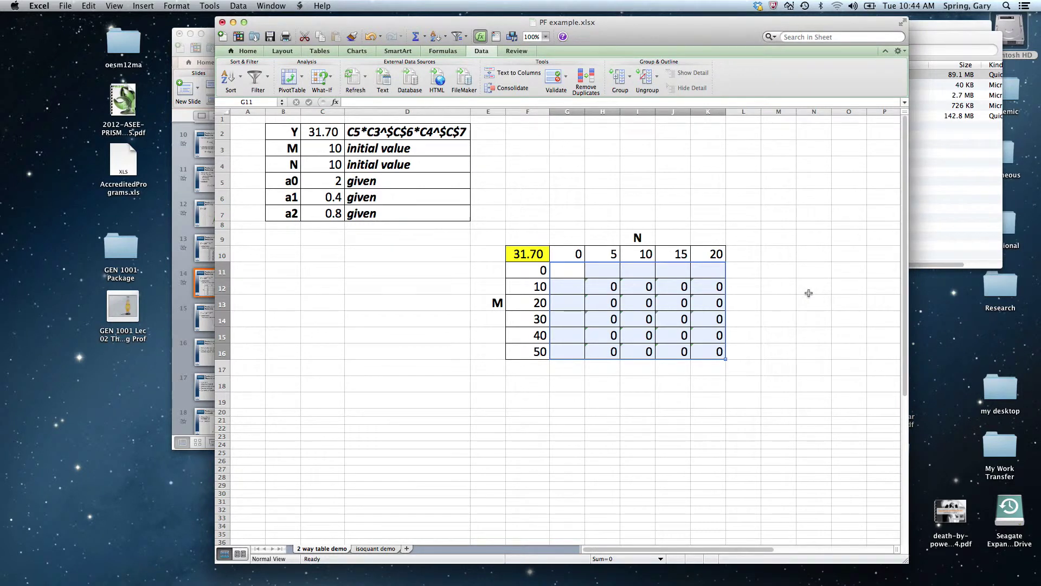
- Clear only the contents of the table's interior cells G11:K16
click(89, 5)
mouse_move(158, 123)
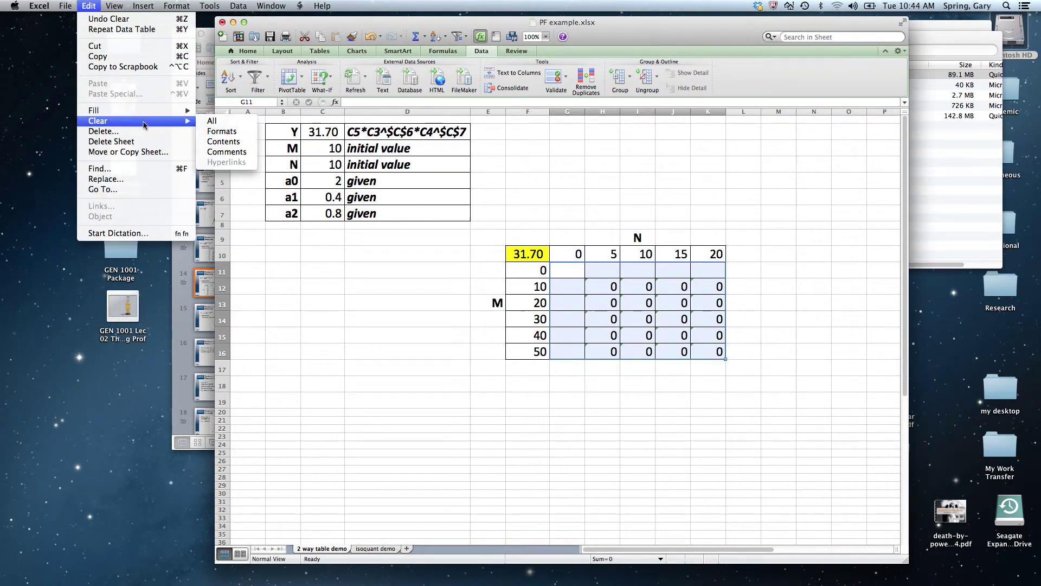
click(234, 142)
click(429, 271)
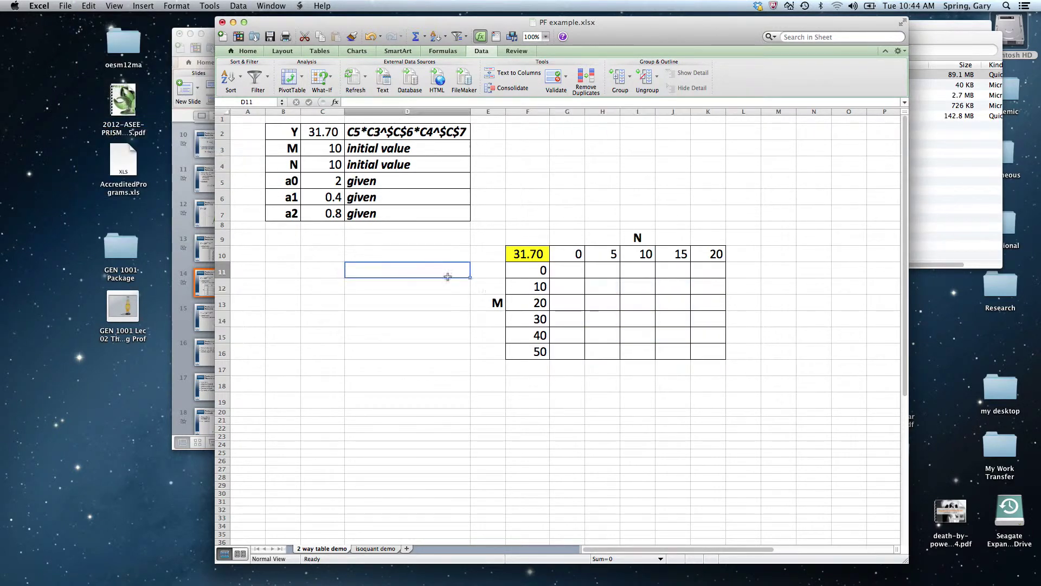
- Create a two-way what-if data table over F10:K16 with row input cell $C$4 and column input cell $C$3
drag(529, 260, 706, 351)
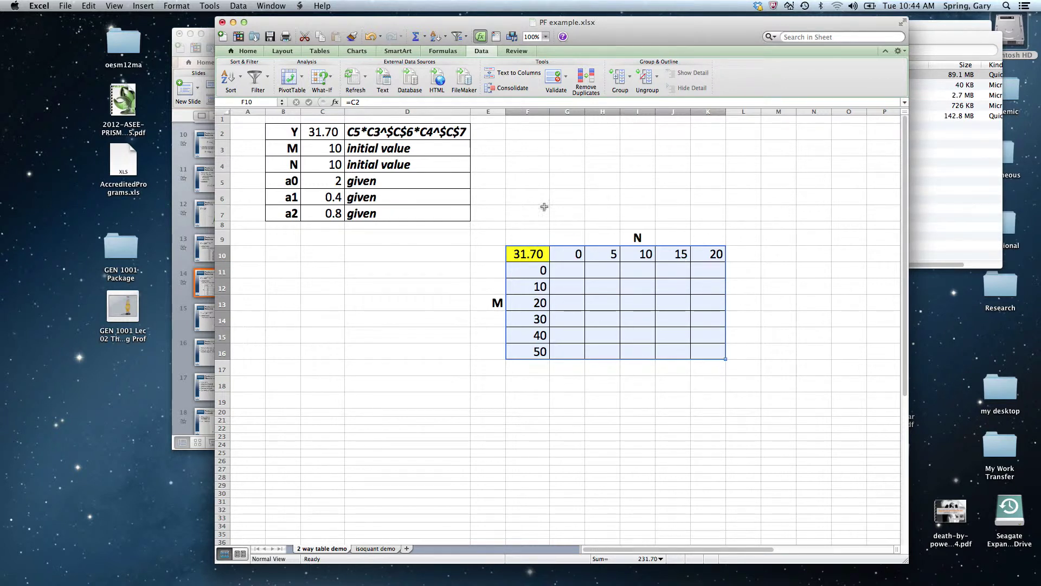
click(330, 79)
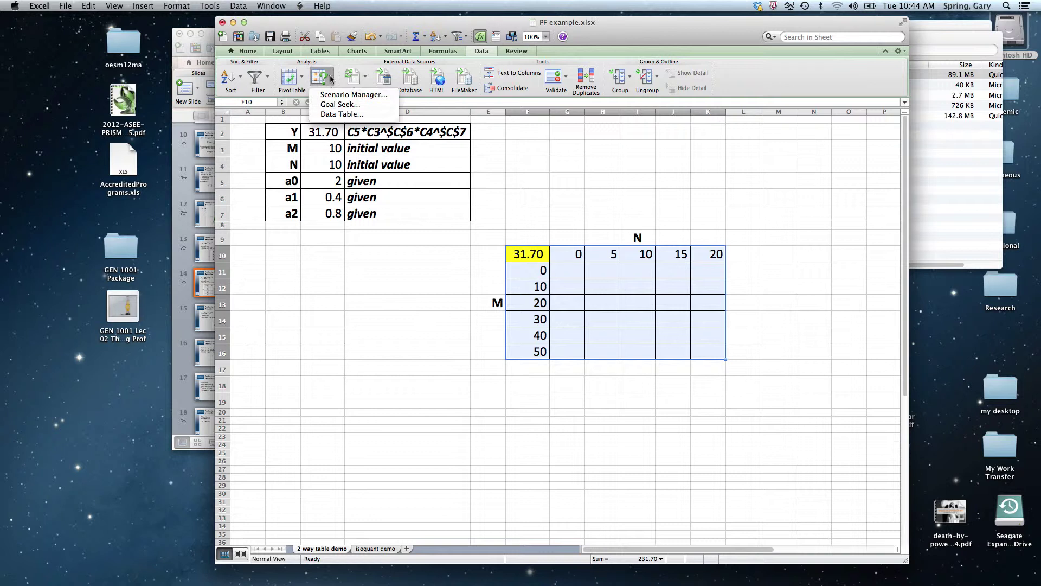
click(336, 115)
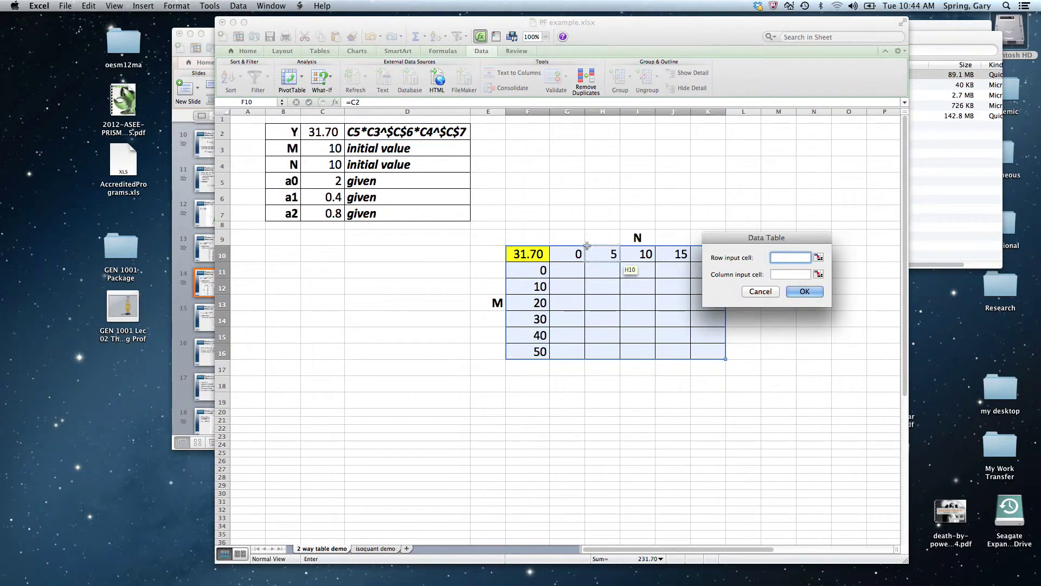
click(326, 164)
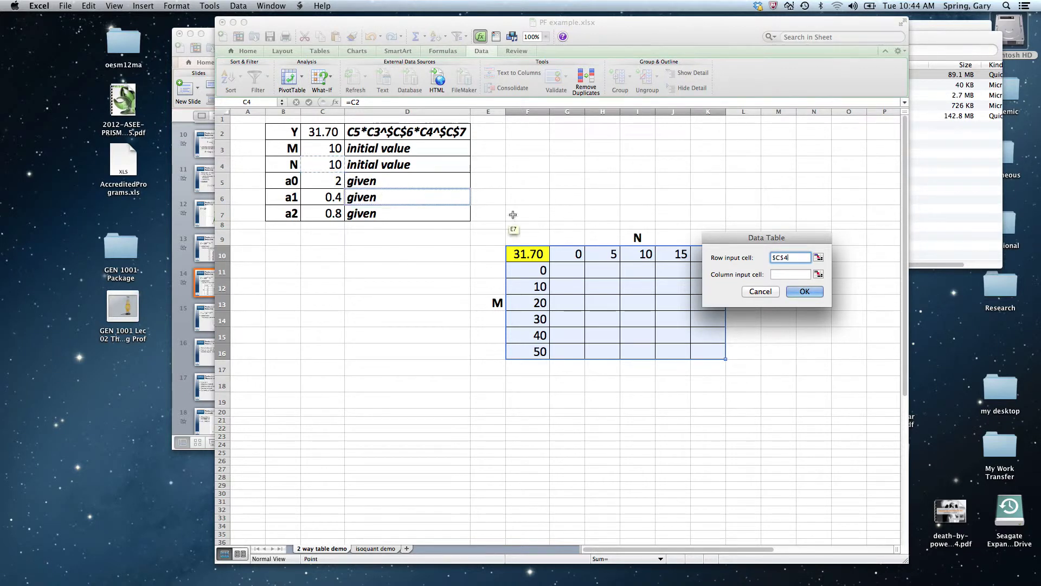
click(787, 275)
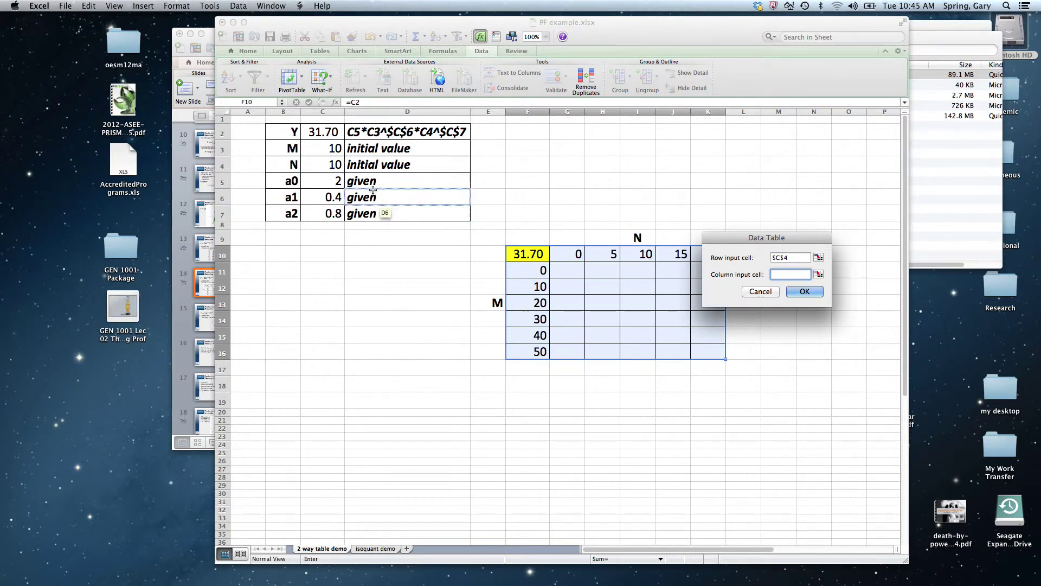
click(315, 149)
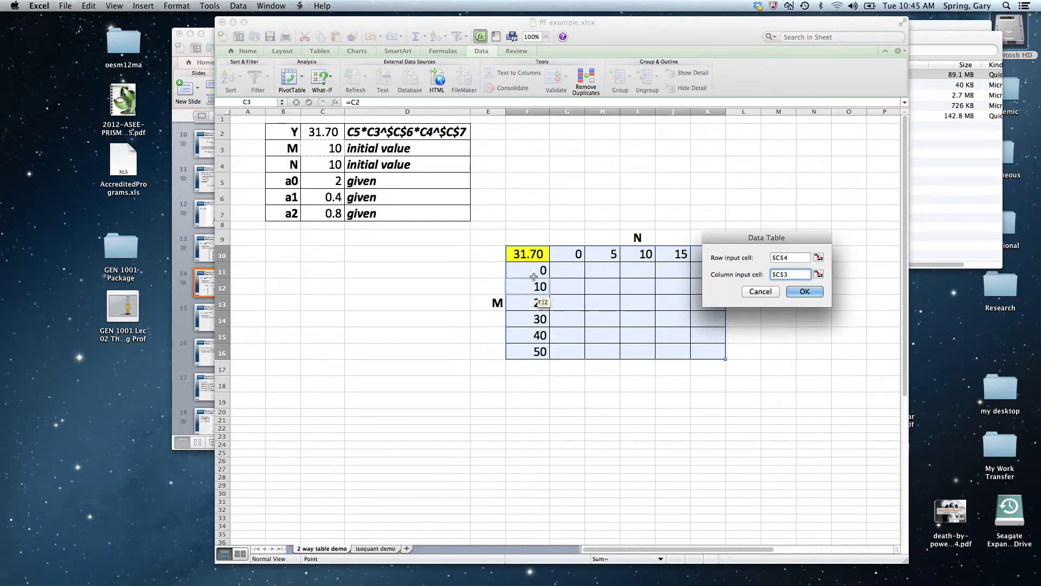
click(810, 292)
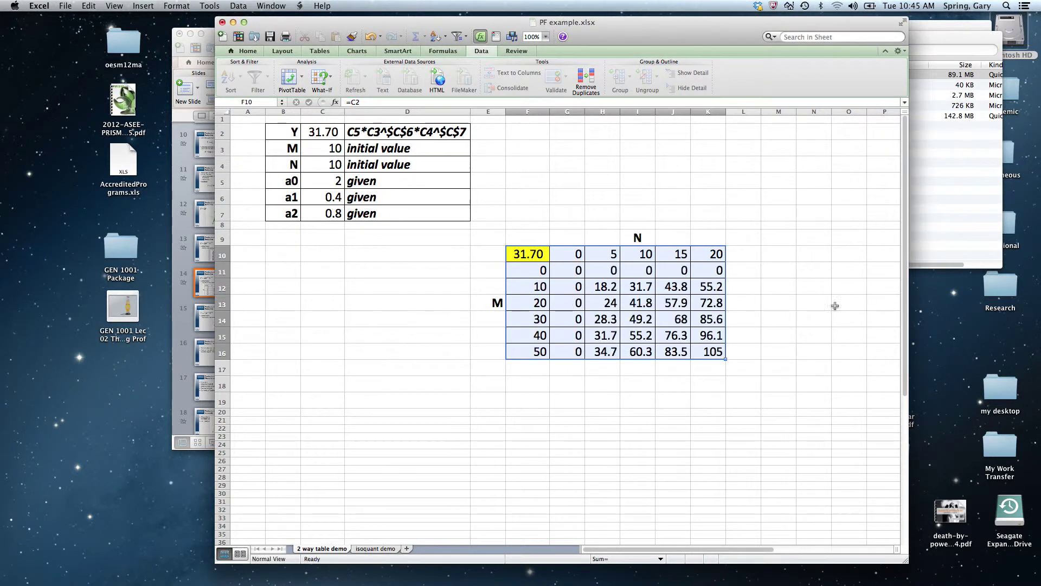
- Examine the data table's formula and its result for M = 10 and N = 5
click(602, 292)
click(633, 322)
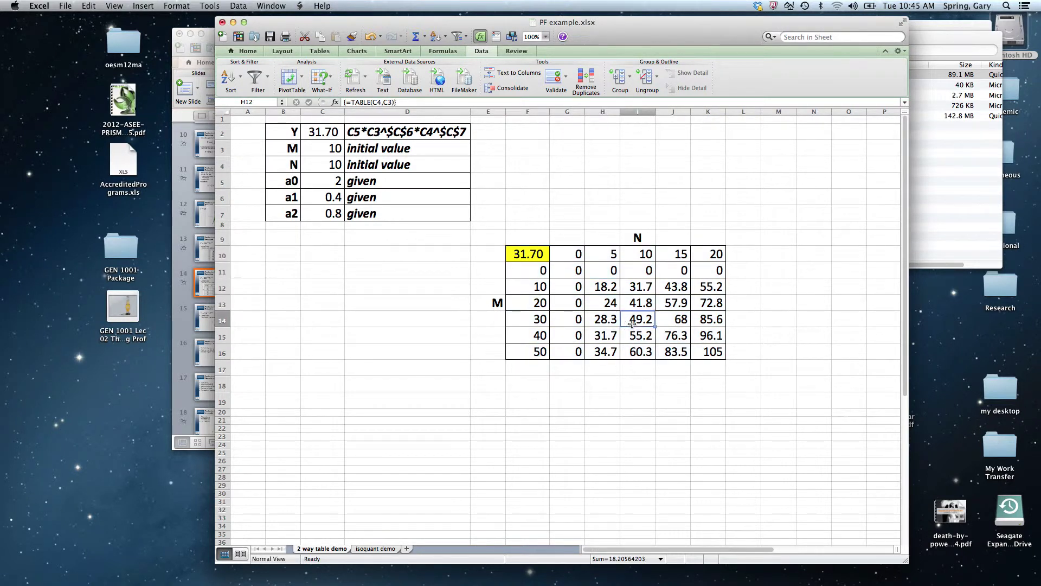
click(605, 291)
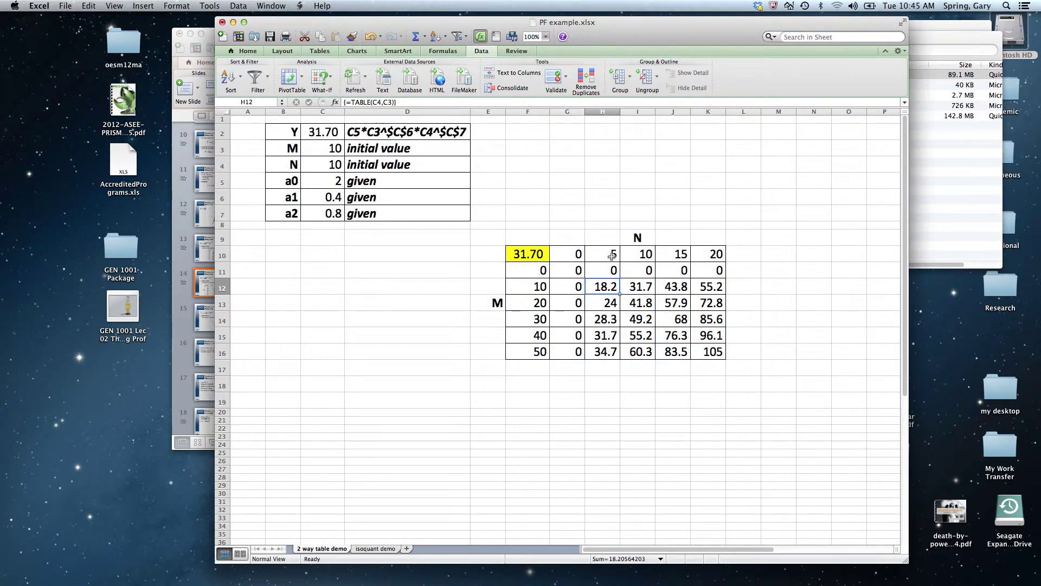
click(534, 285)
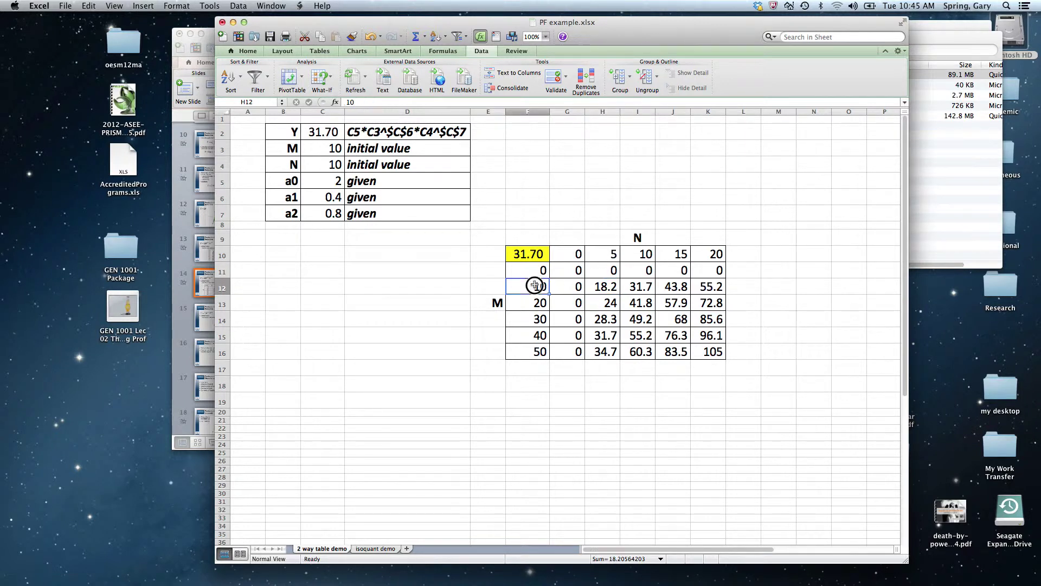
click(602, 288)
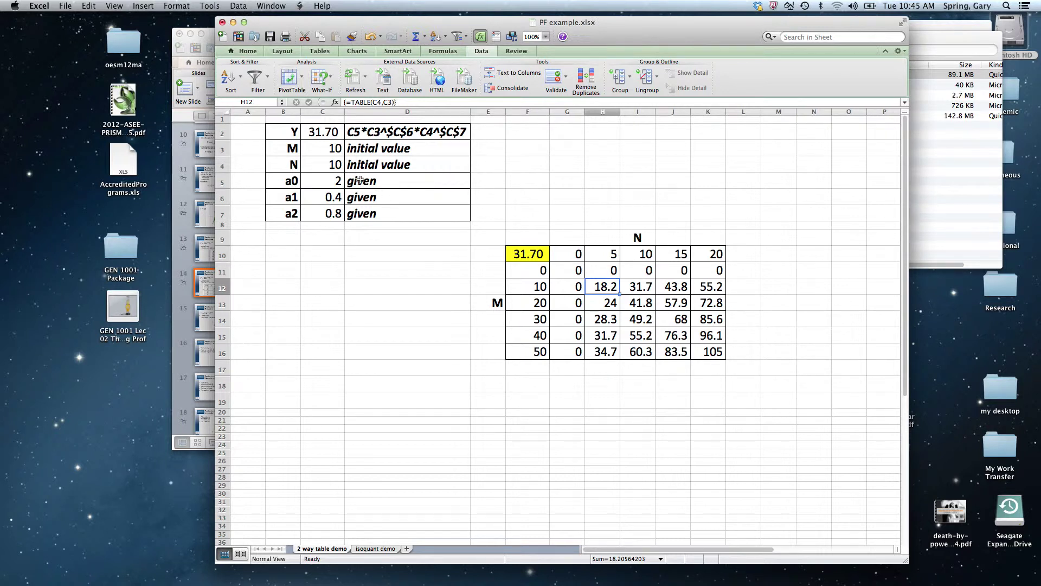
- Set the initial value of N in C4 to 5 to test Y against the data table
click(320, 149)
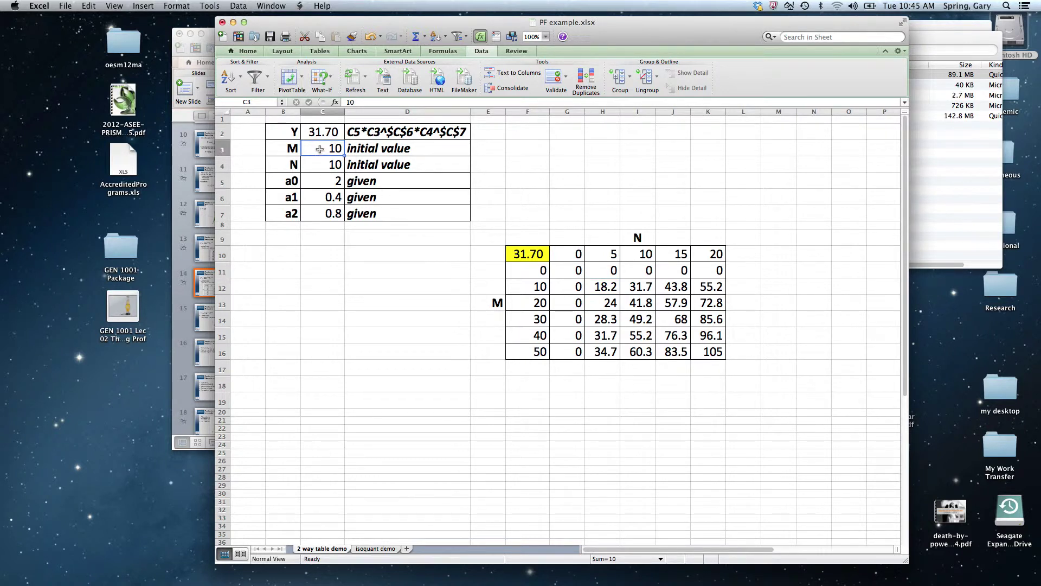
click(321, 163)
text(5)
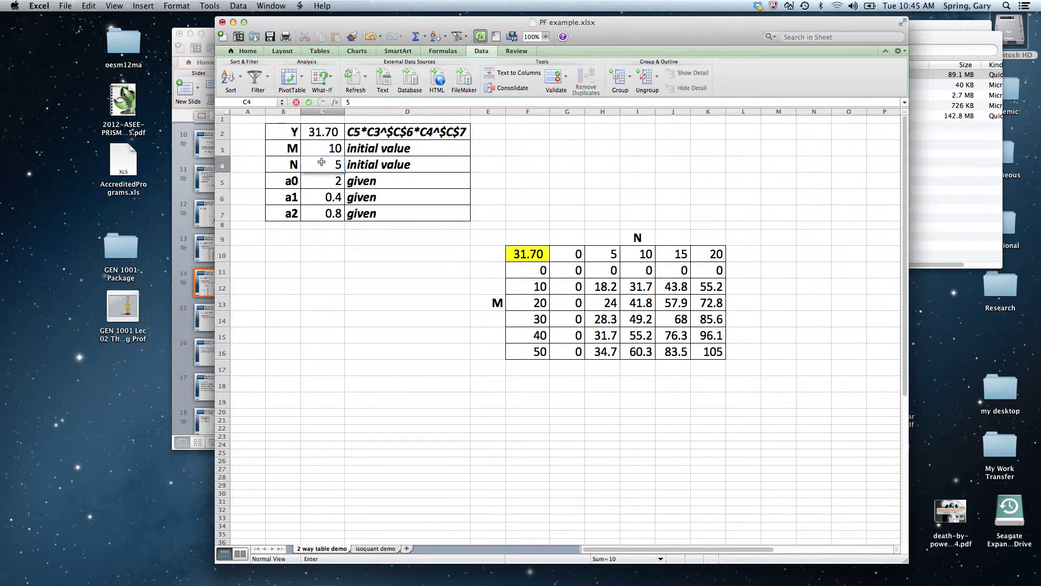
key(Return)
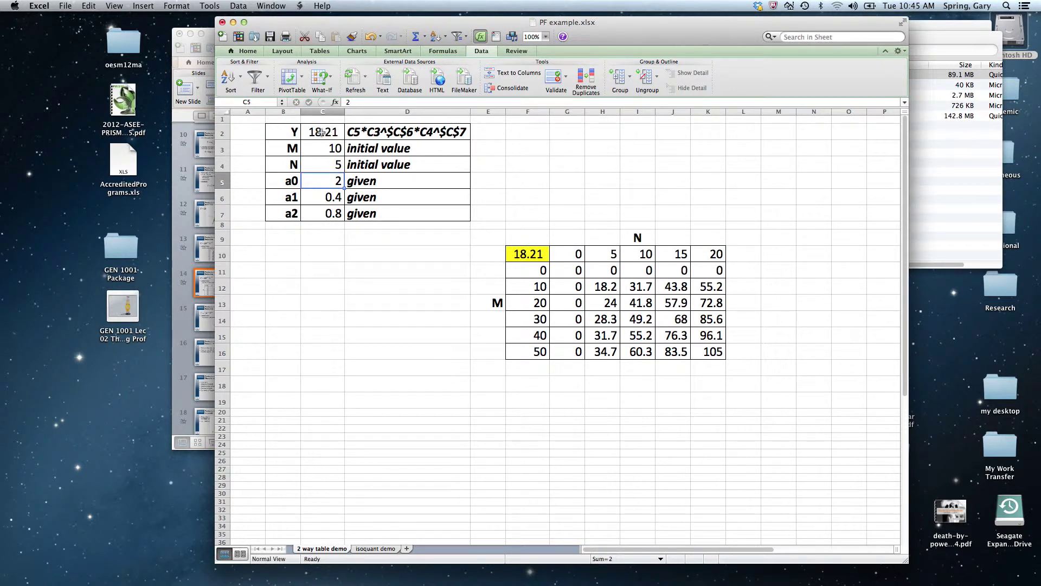
- Restore the initial value of N in C4 to 10
click(319, 161)
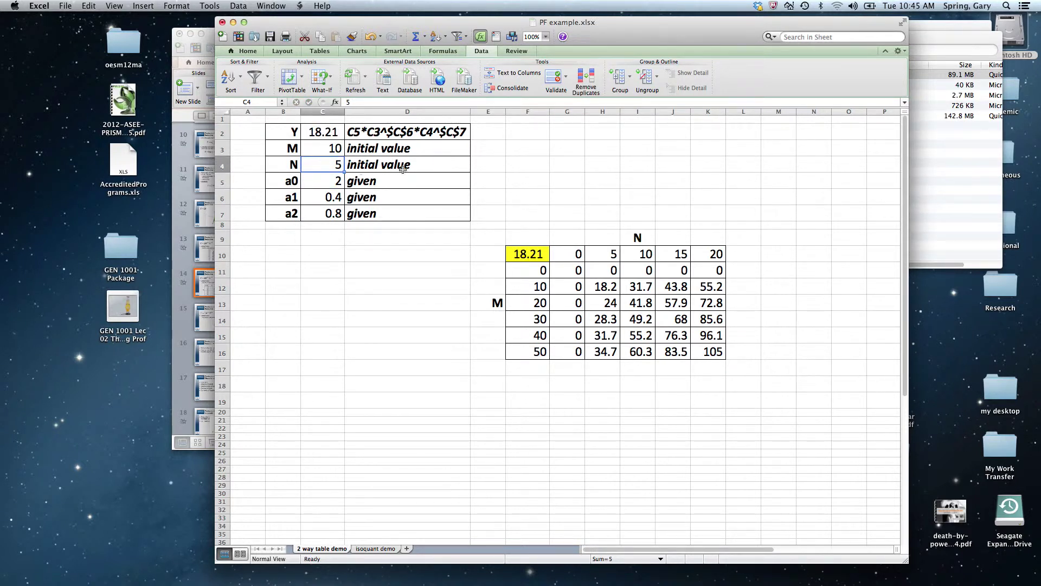
text(10)
key(Return)
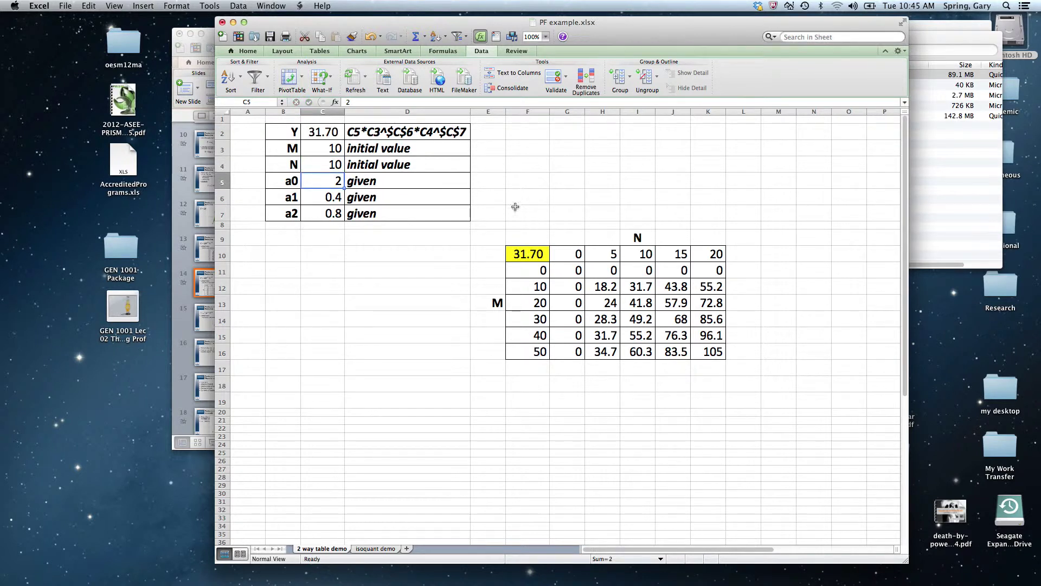
- Insert a 3-D Surface chart of the data table results in G11:K16 and place it beneath the Y, M and N parameter table
click(774, 234)
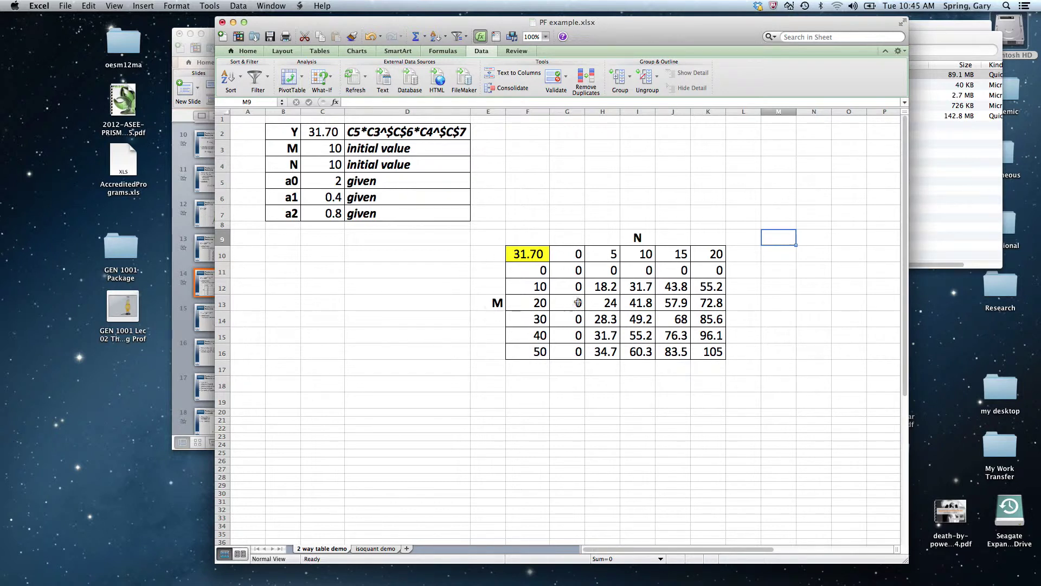
drag(572, 270, 698, 351)
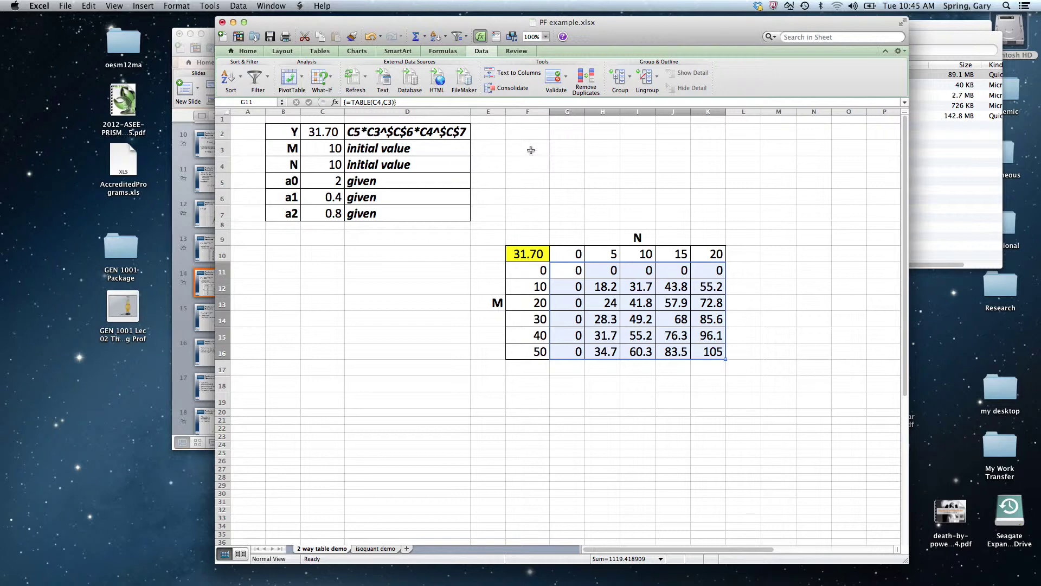
click(358, 51)
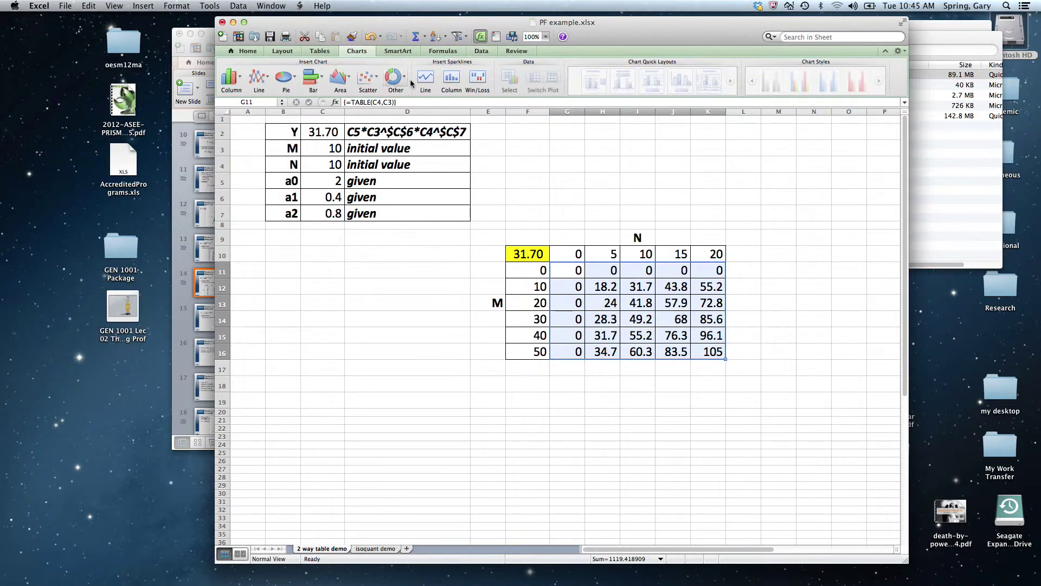
click(405, 80)
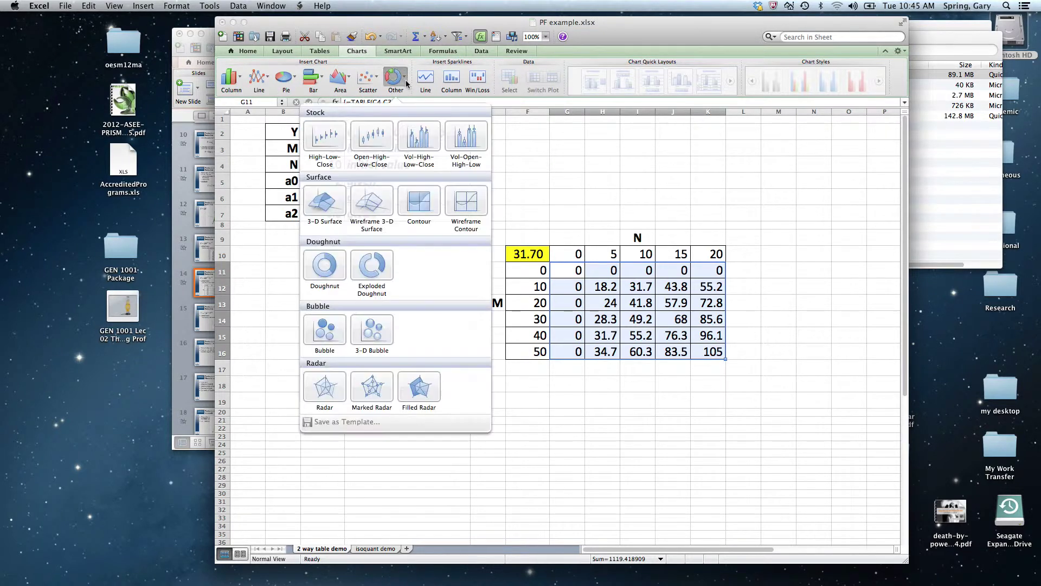
click(325, 202)
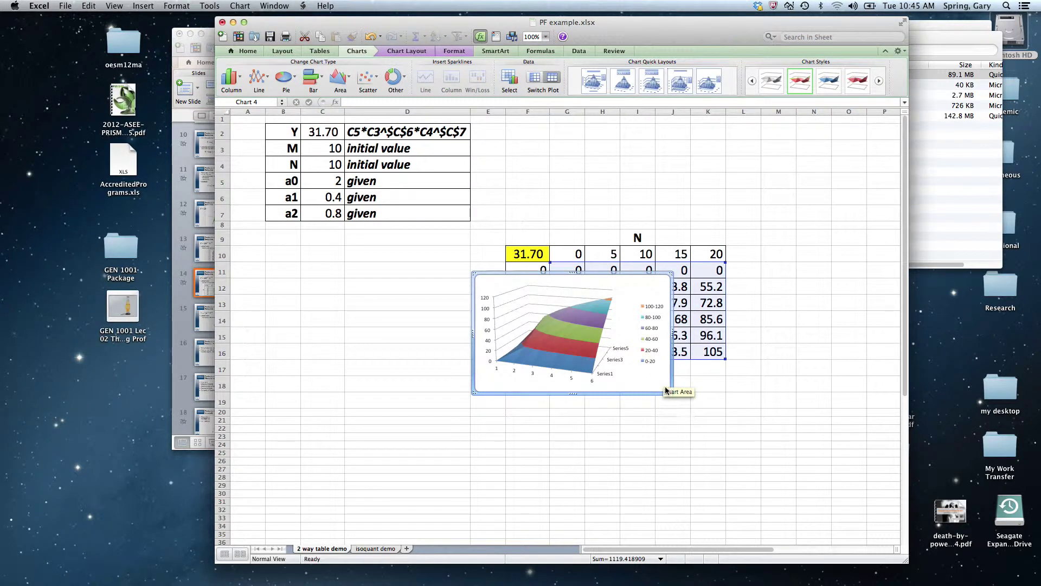
drag(663, 386, 453, 374)
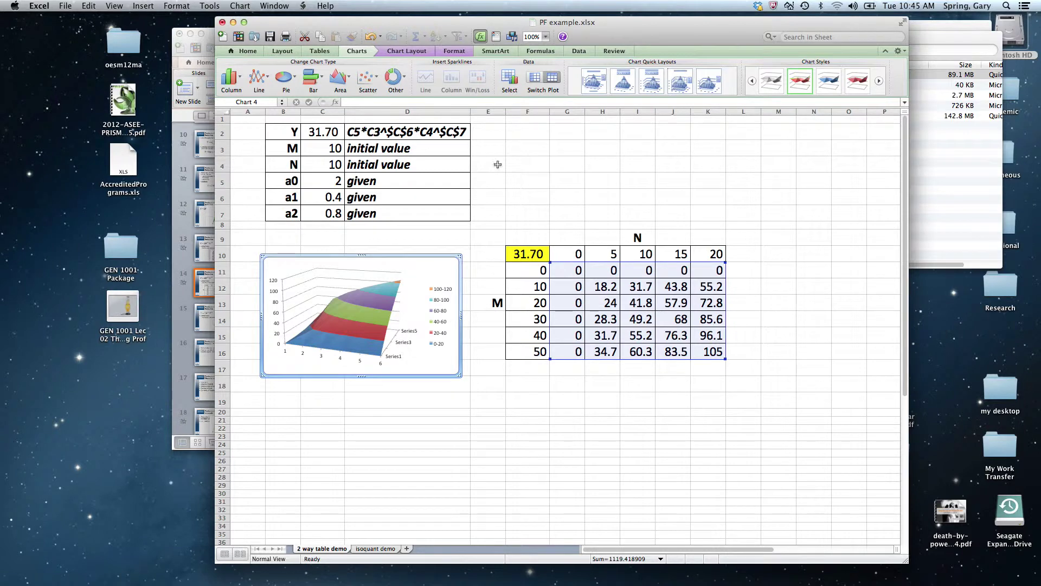
- Review Series1's Y values in the surface chart's data source and set its category (X) axis labels to the M values in F11:F16
click(512, 80)
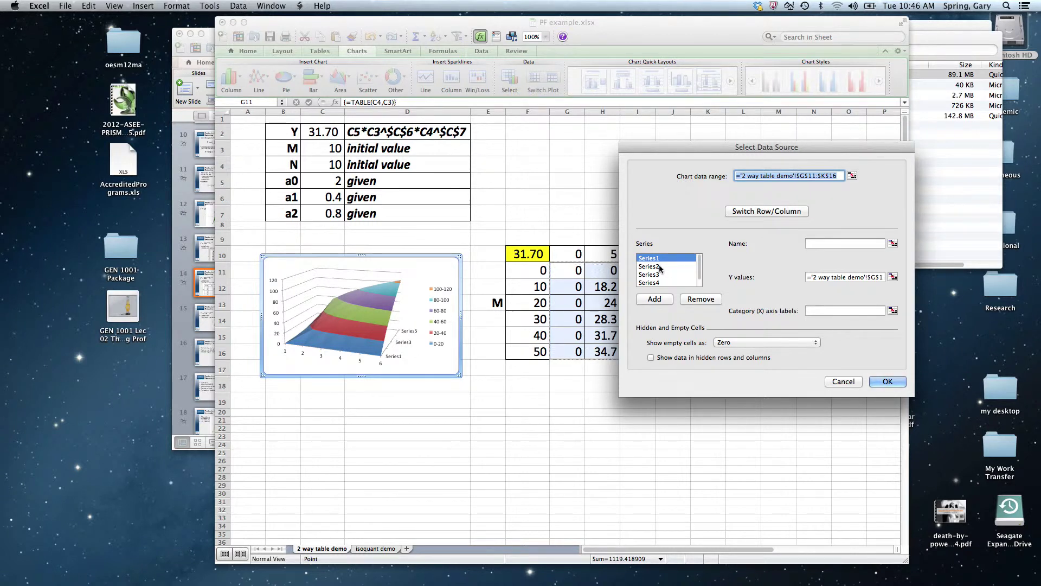
drag(686, 152, 743, 151)
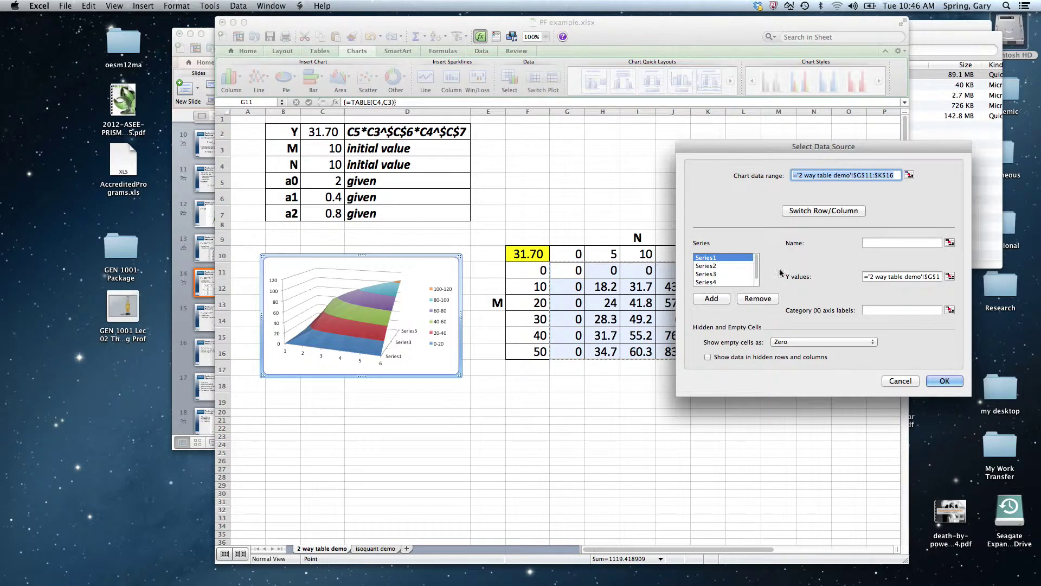
drag(882, 277, 947, 276)
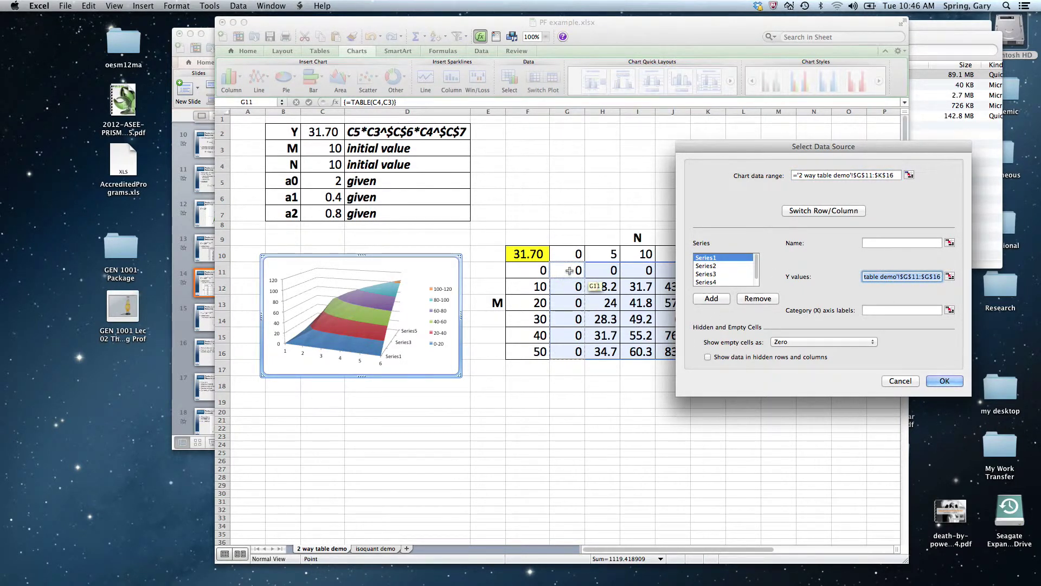
drag(569, 271, 568, 330)
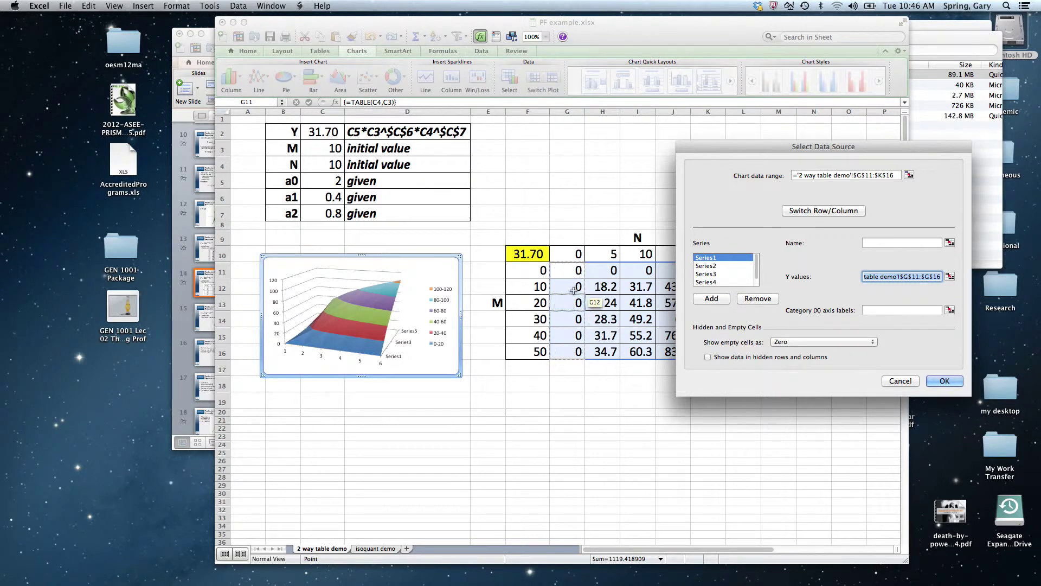
drag(568, 347, 568, 348)
click(880, 312)
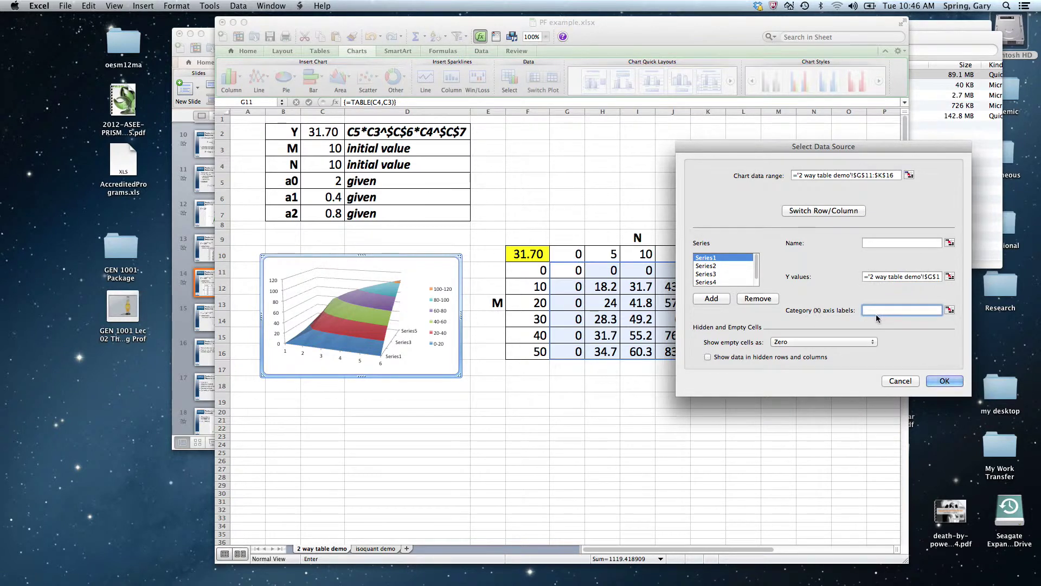
drag(526, 270, 535, 349)
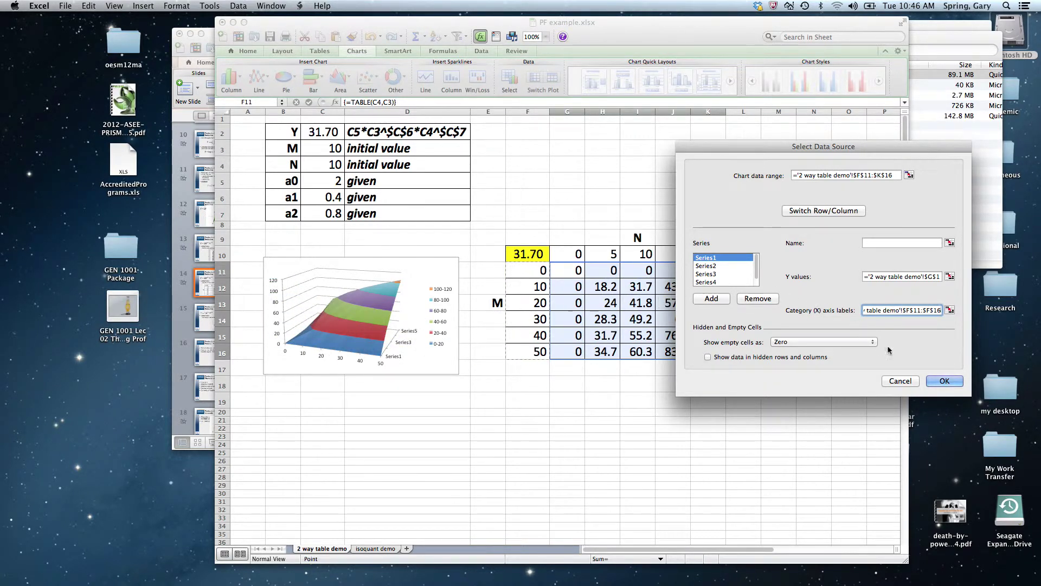
click(945, 381)
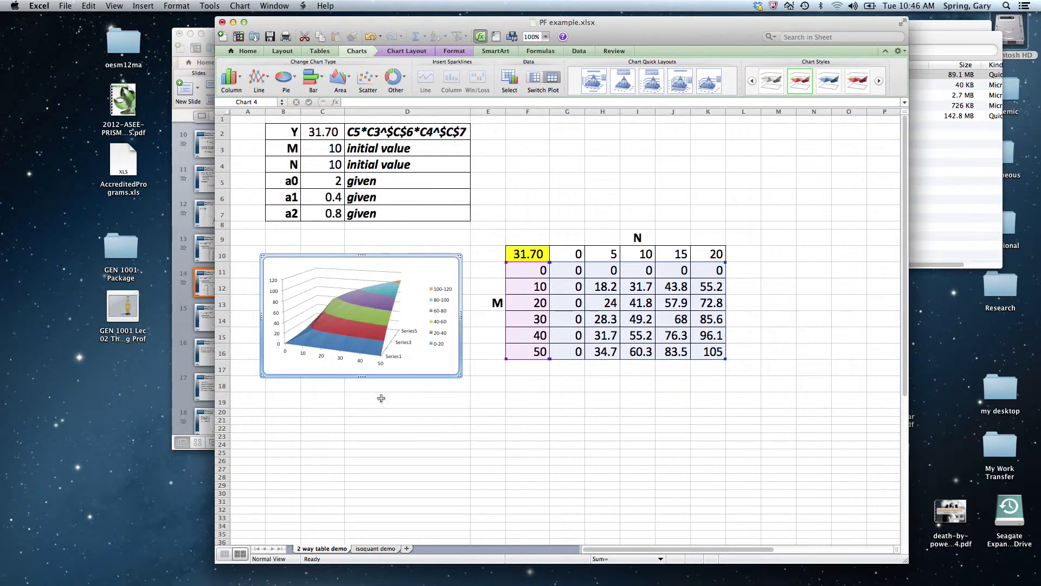
click(431, 383)
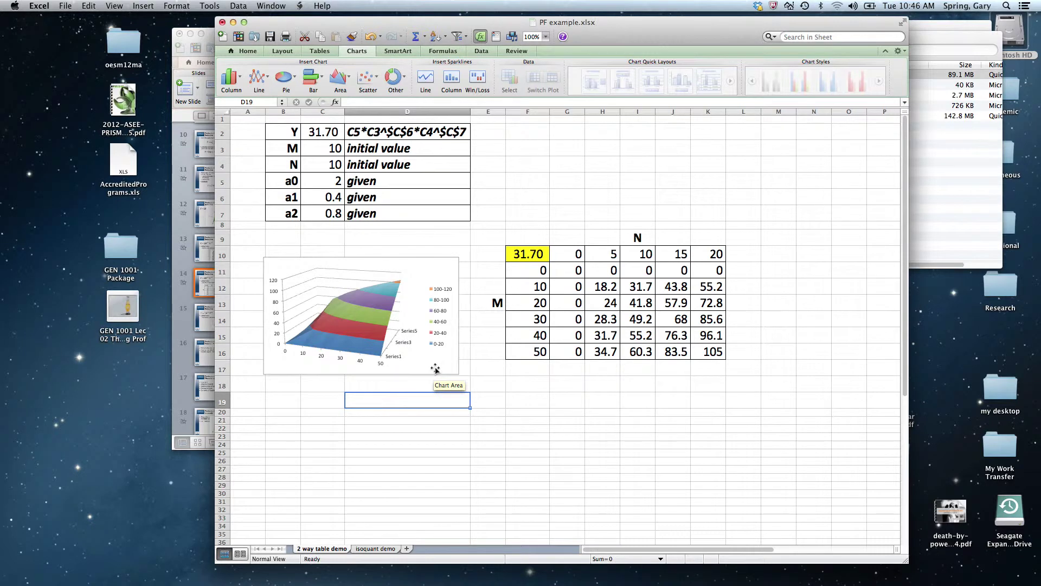
click(527, 420)
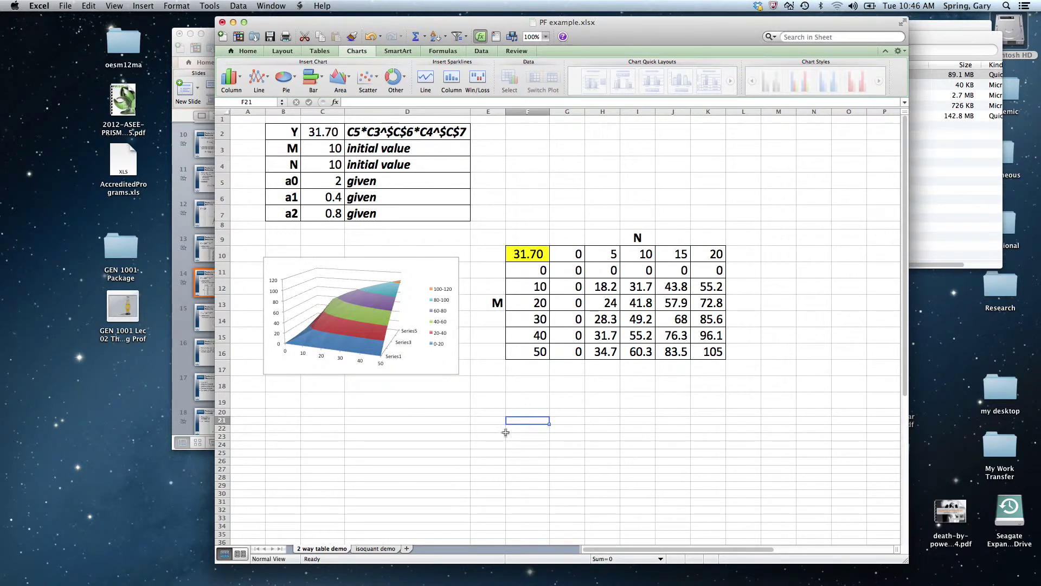
- Switch to the Production Functions.pptx presentation in PowerPoint, start the slide show at slide 14 and reveal its two-way table
drag(360, 20, 537, 32)
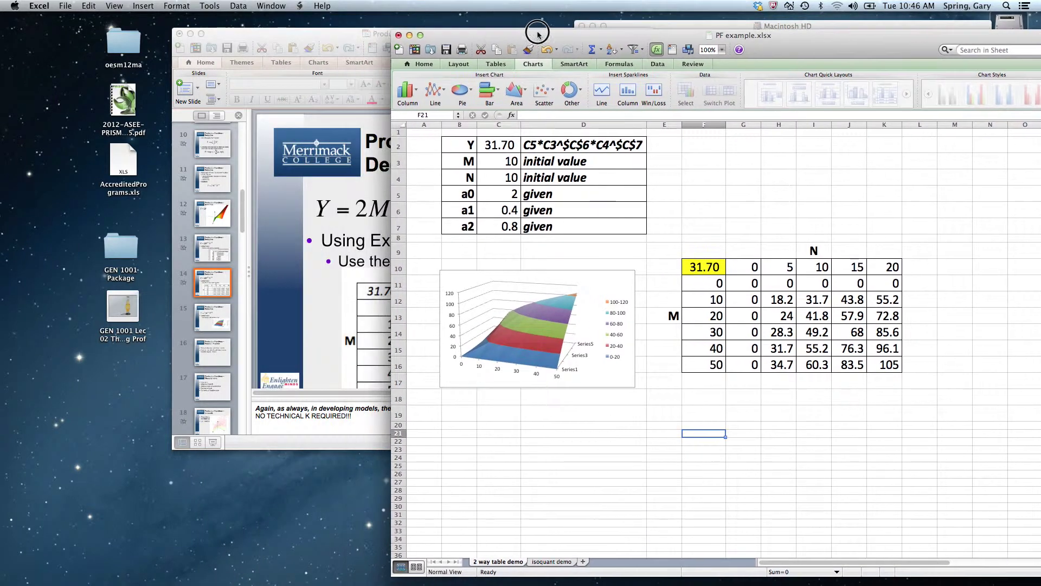
click(305, 33)
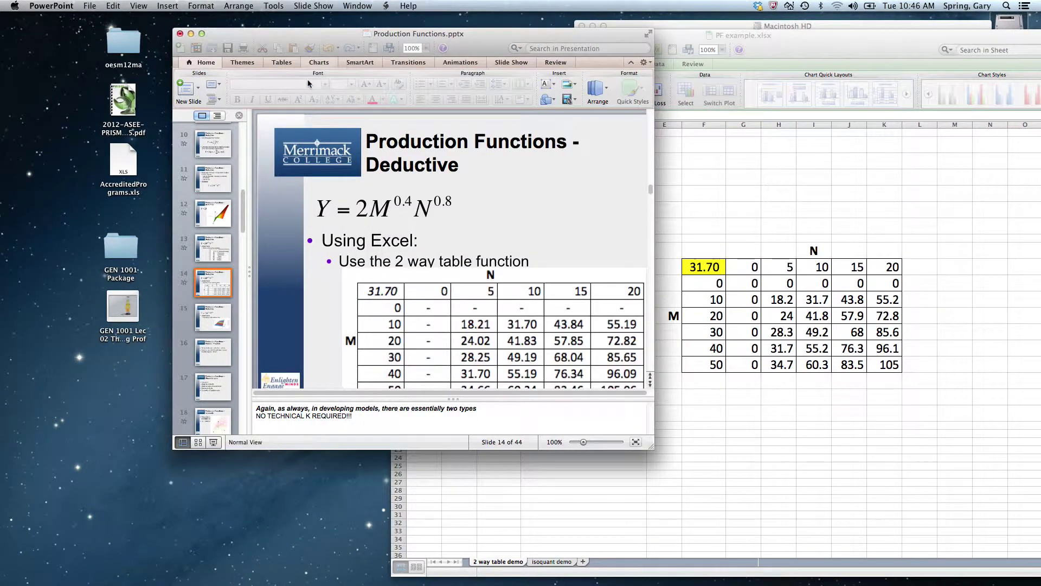
click(213, 442)
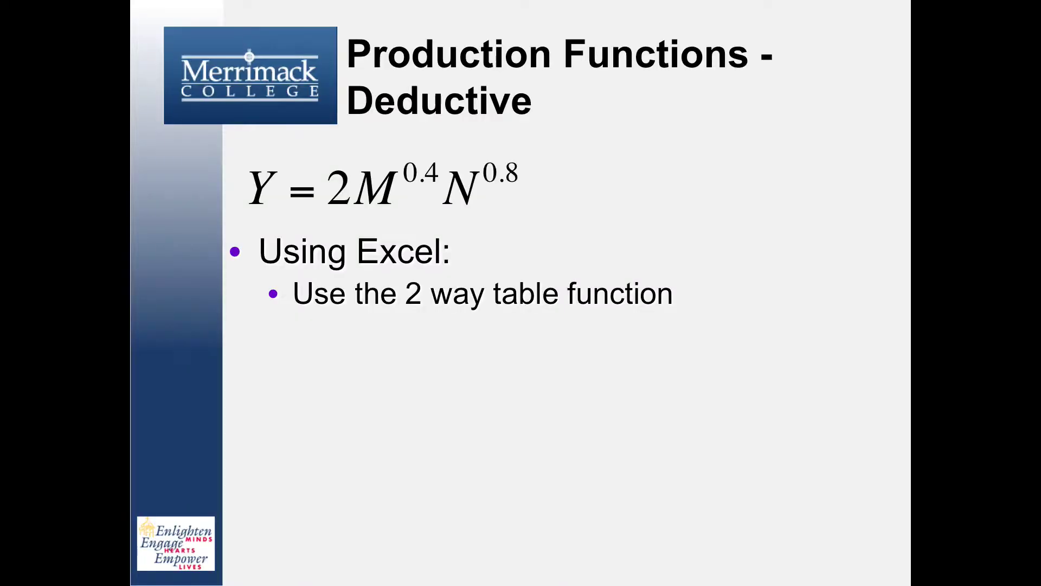
key(Right)
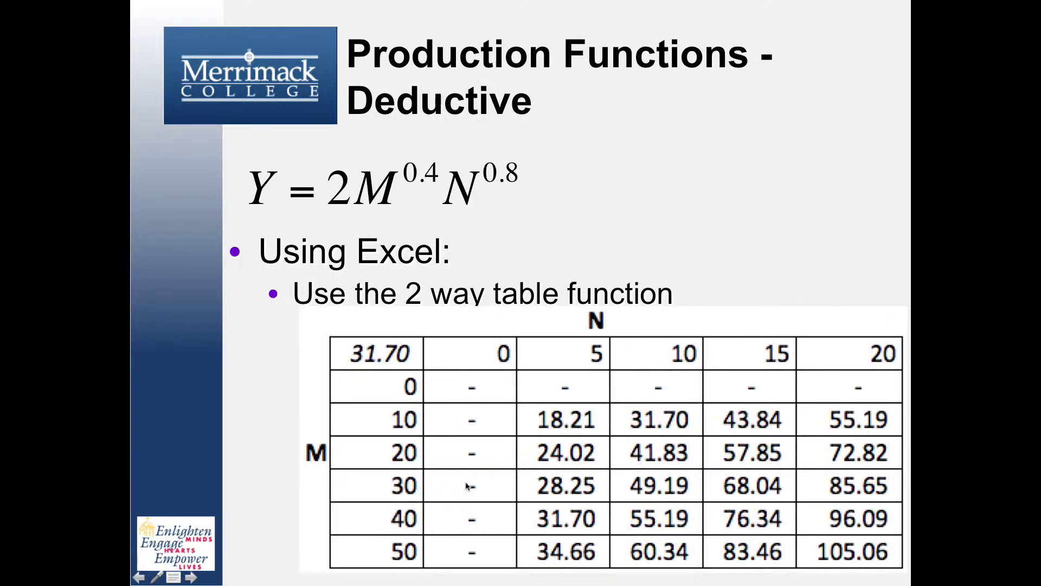